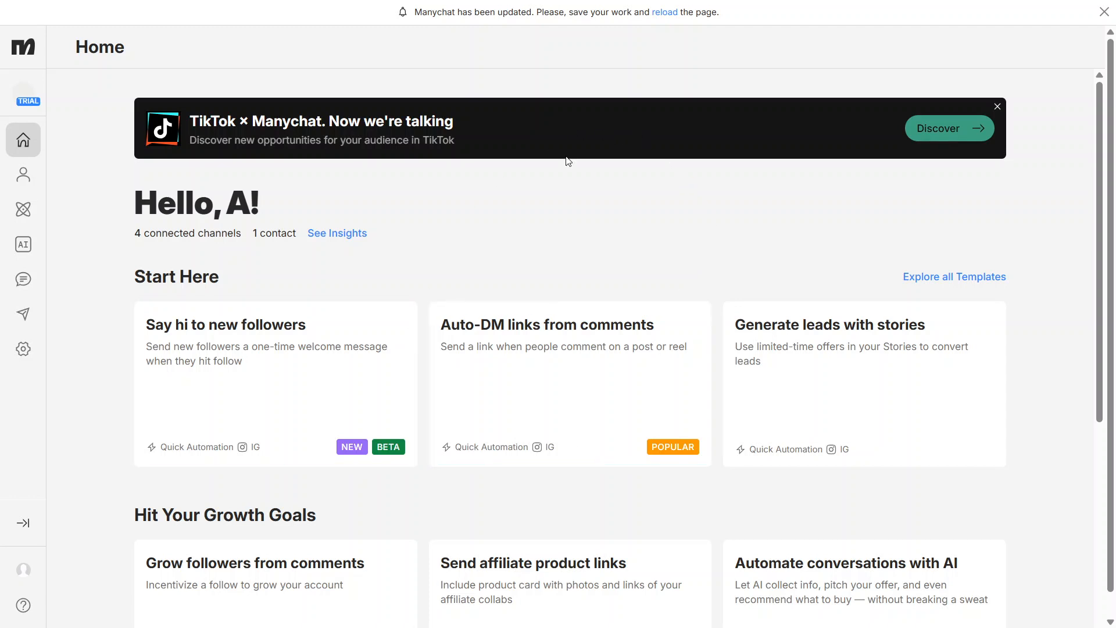
Step: Open the Messenger channel settings of the account
click(23, 349)
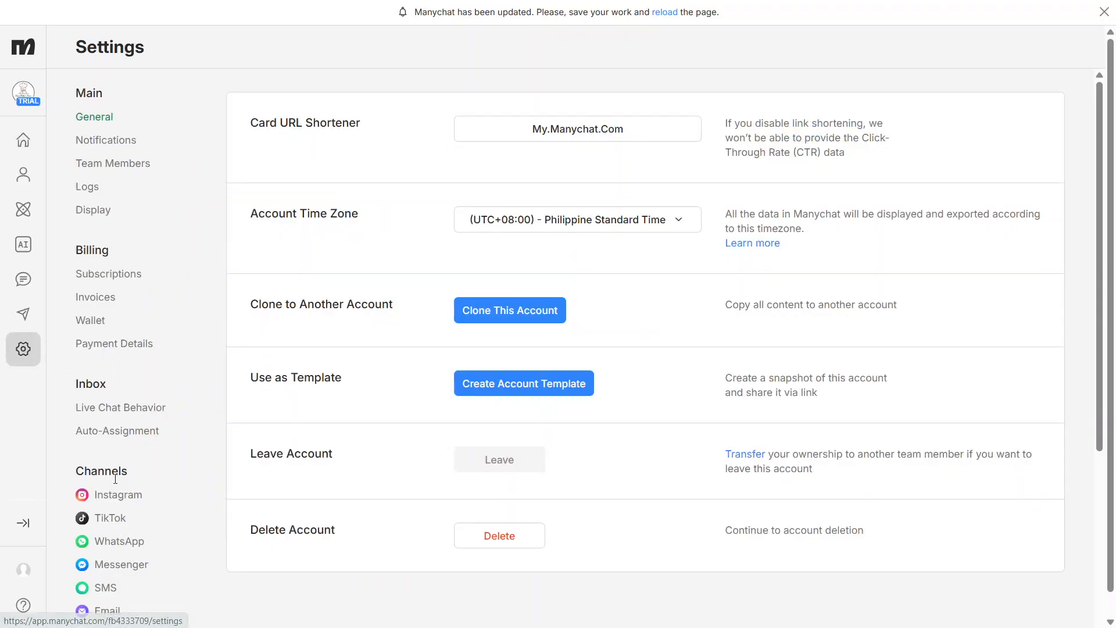
drag(147, 465, 73, 462)
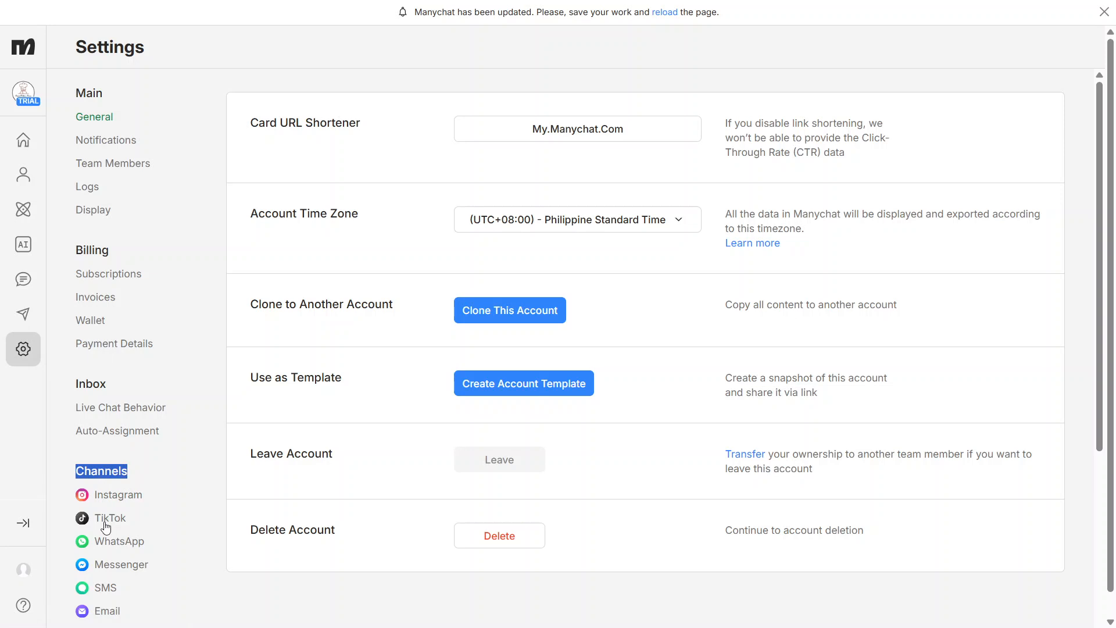
click(116, 569)
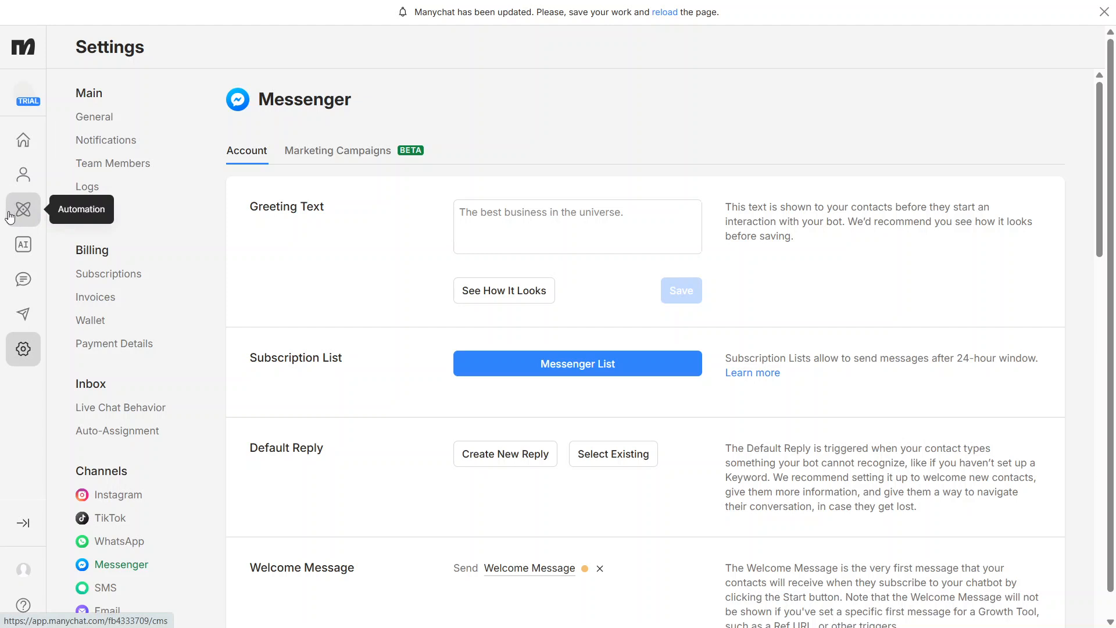
Step: Create a new automation from scratch, starting with a blank flow
click(26, 226)
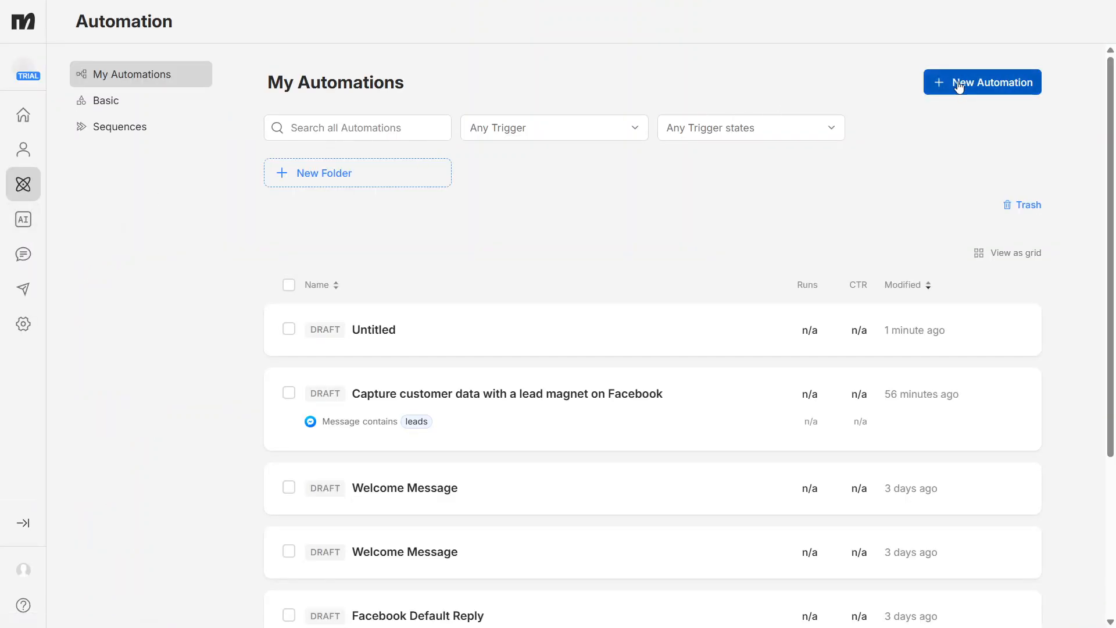
click(997, 85)
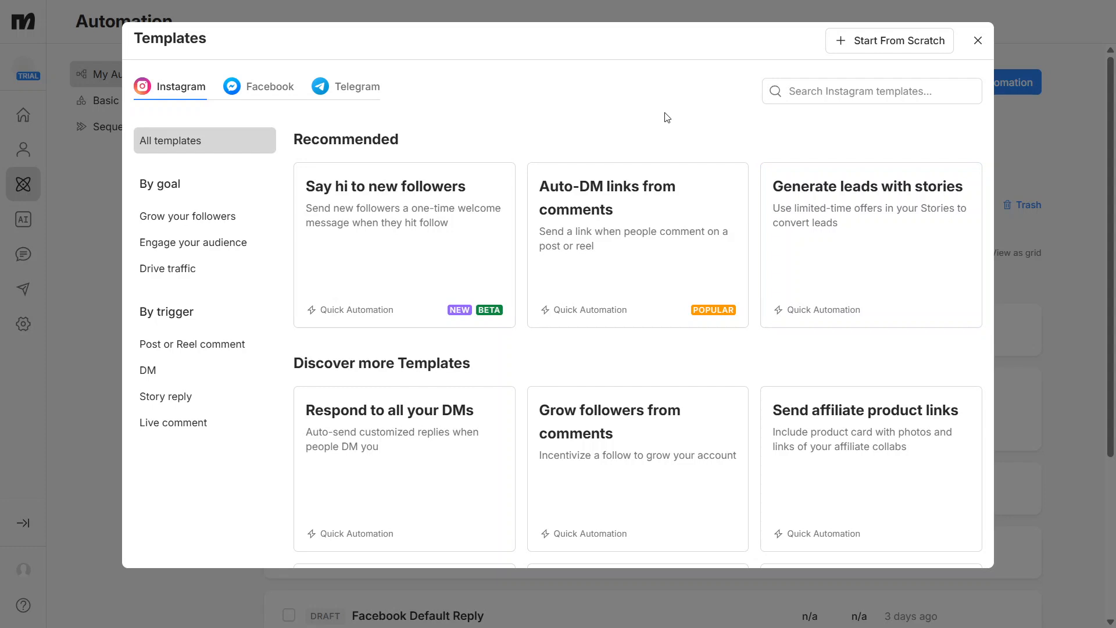
click(882, 41)
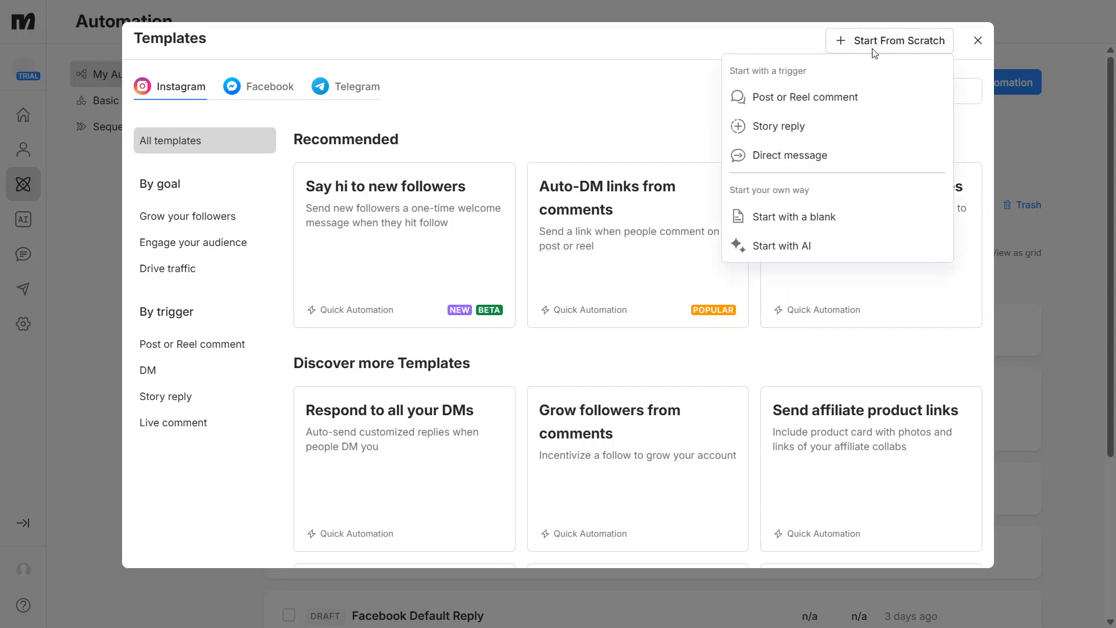
click(822, 225)
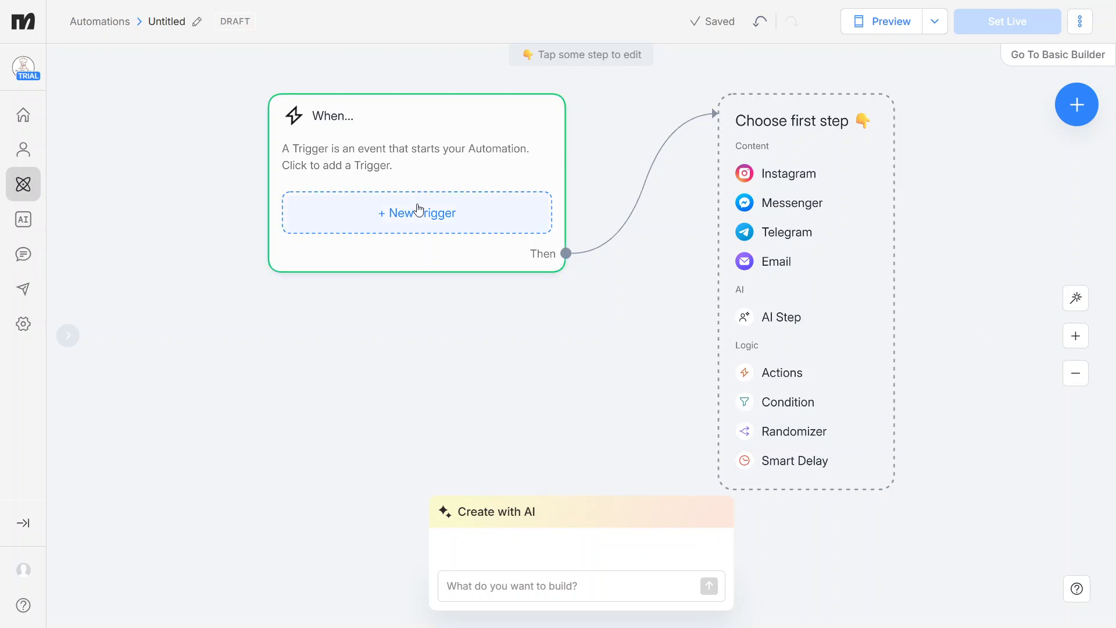
Step: Choose a Messenger trigger for when a user sends a message, detecting specific words in it
click(393, 215)
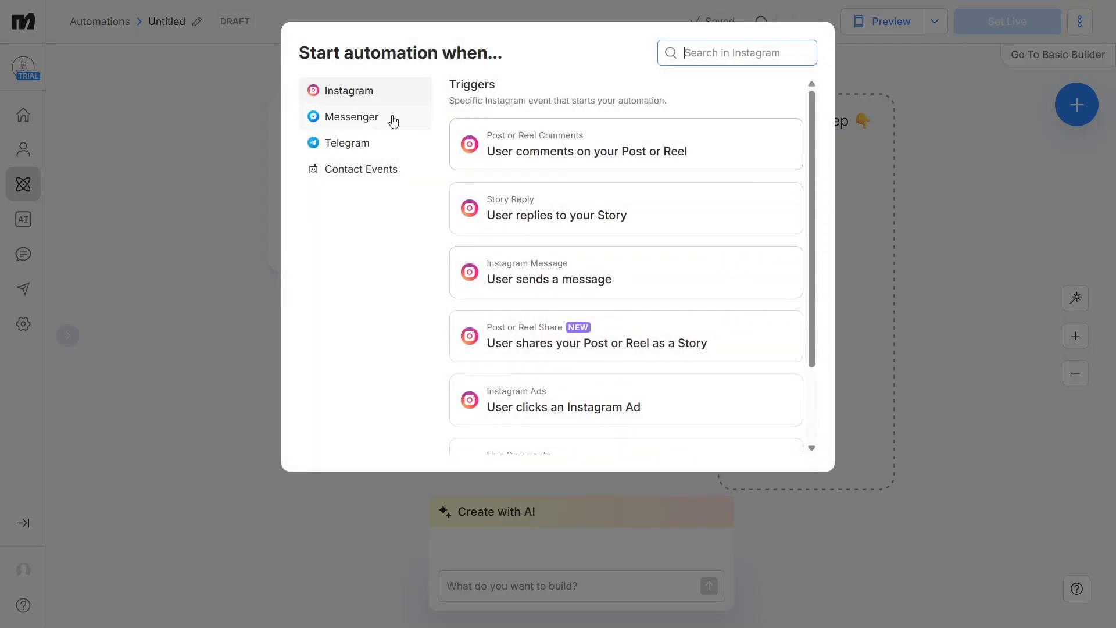
click(376, 117)
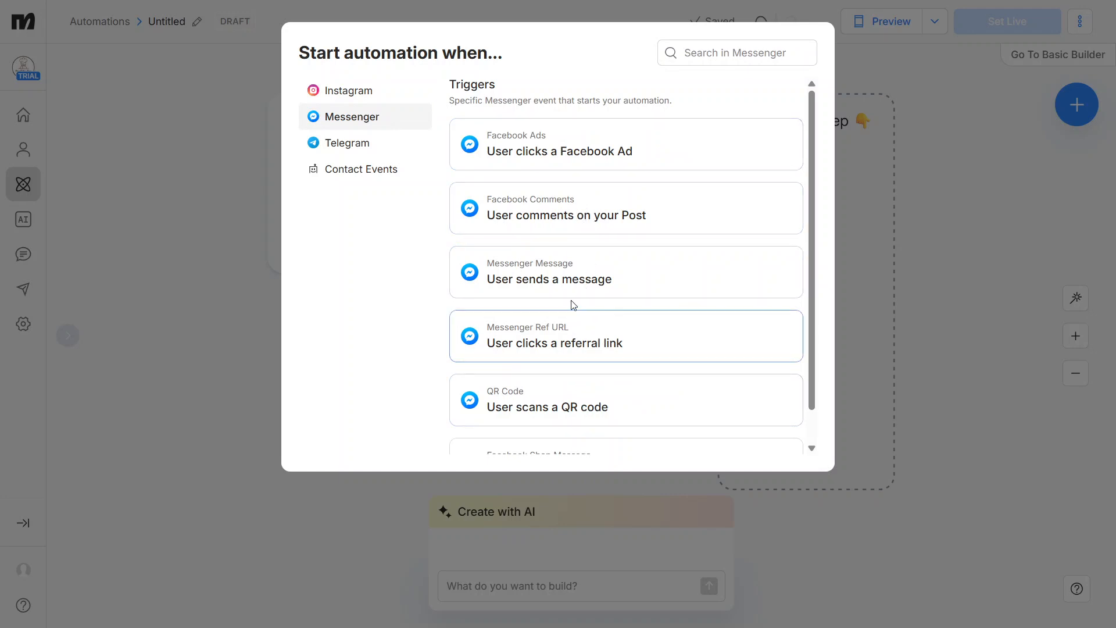
click(563, 271)
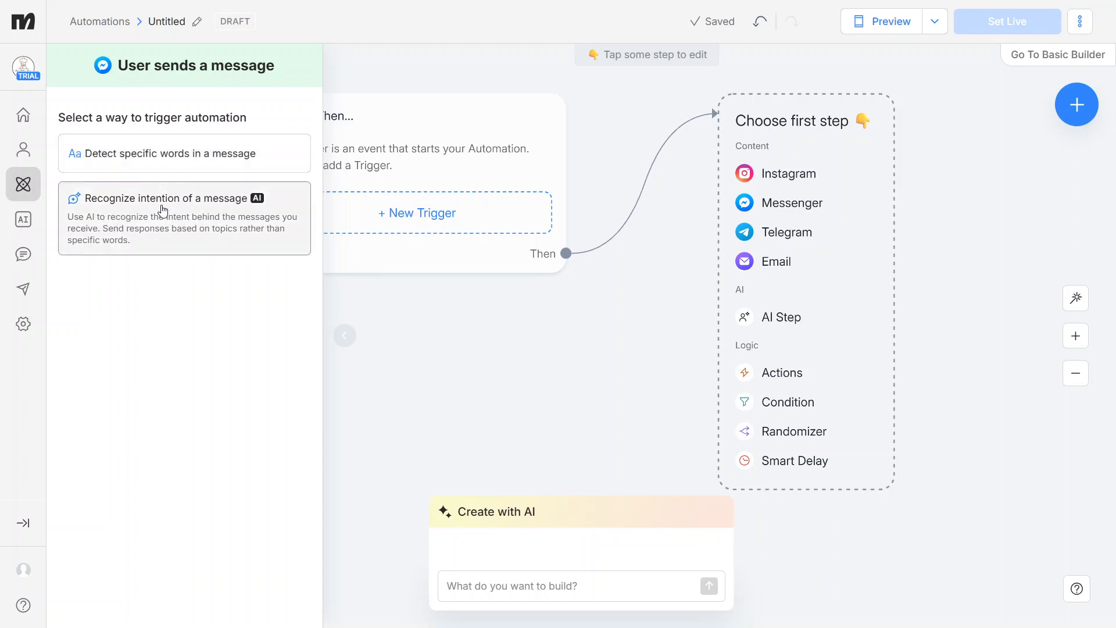
click(229, 165)
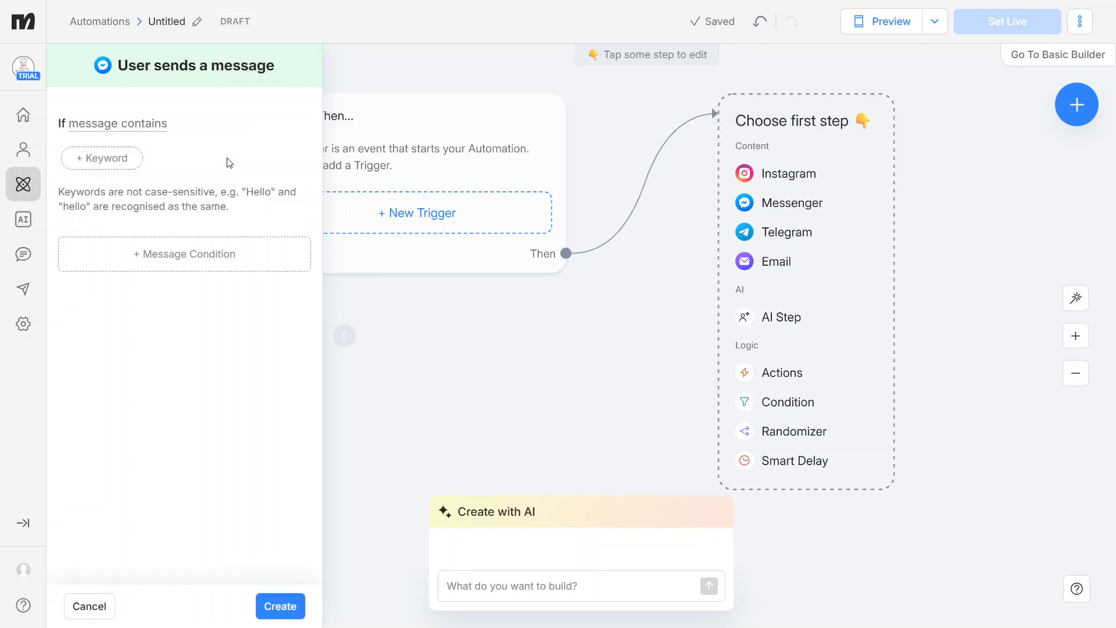
Step: Set the trigger keywords to "info" and "help" and create the trigger
click(126, 166)
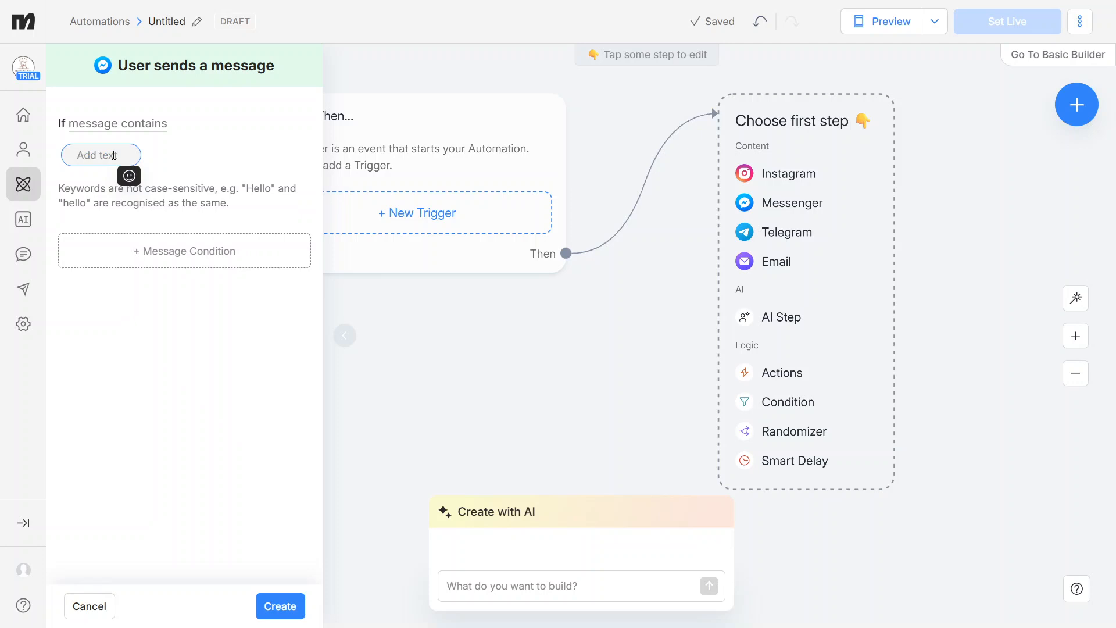
text(info)
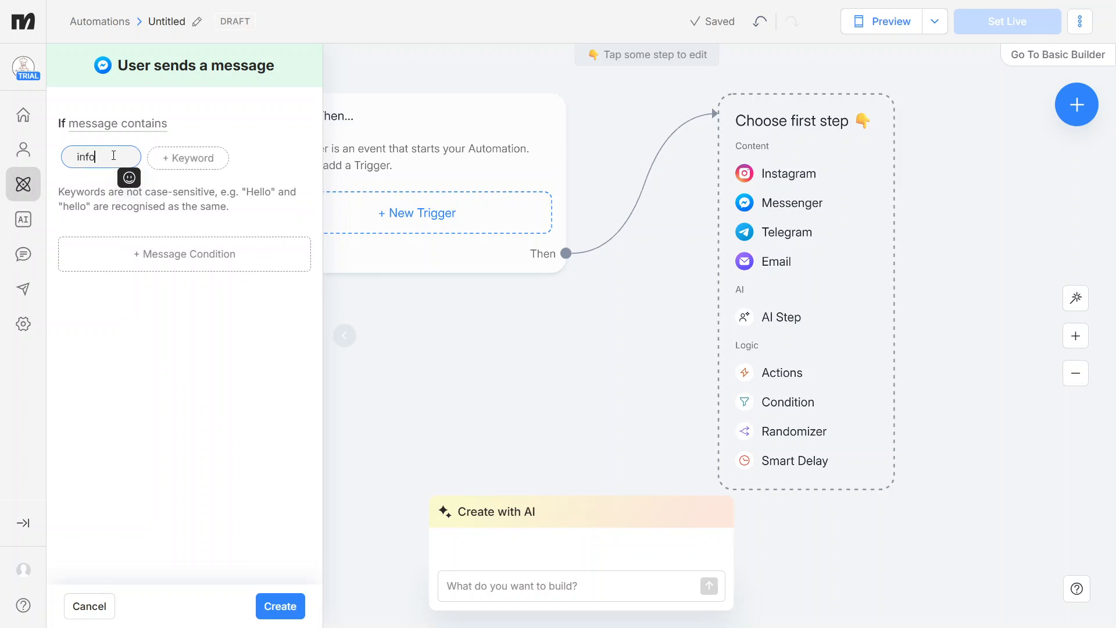
click(216, 163)
click(217, 165)
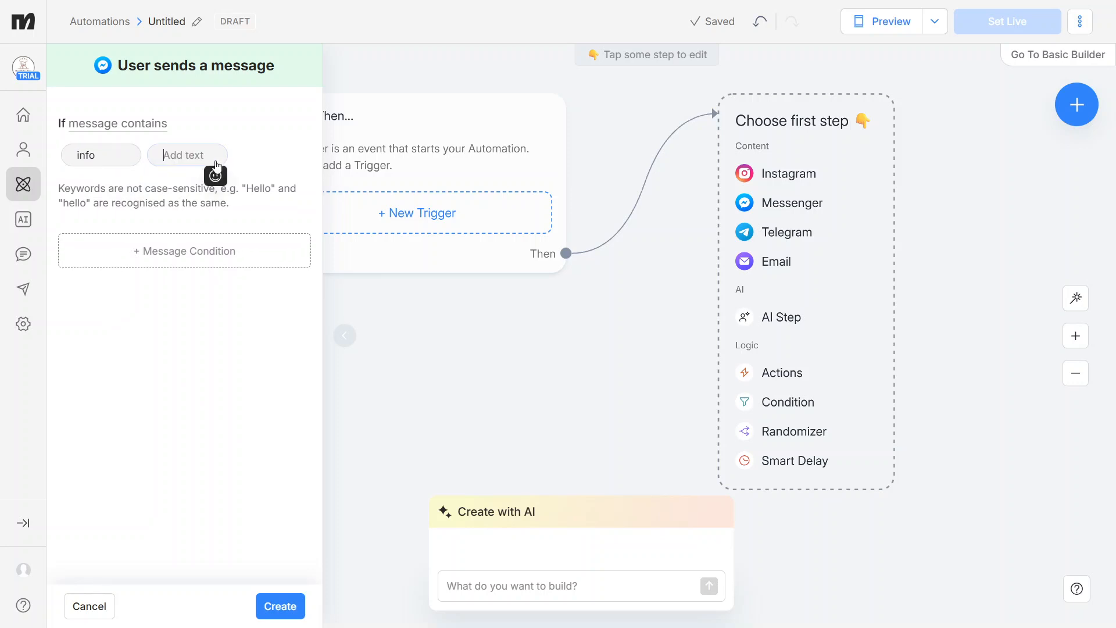
text(help)
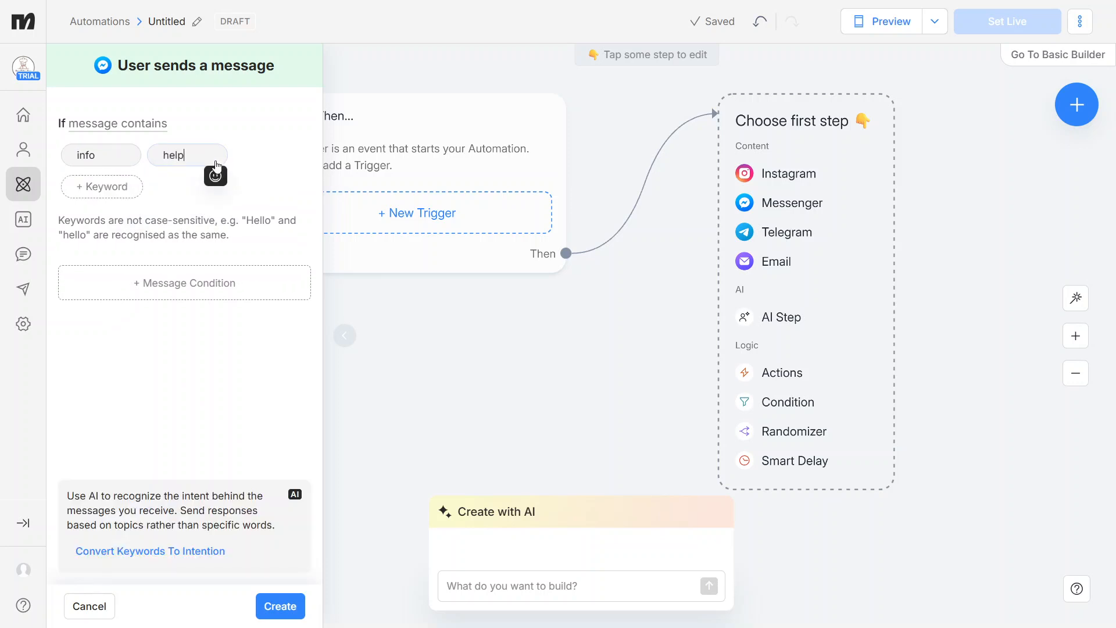
click(251, 359)
click(282, 615)
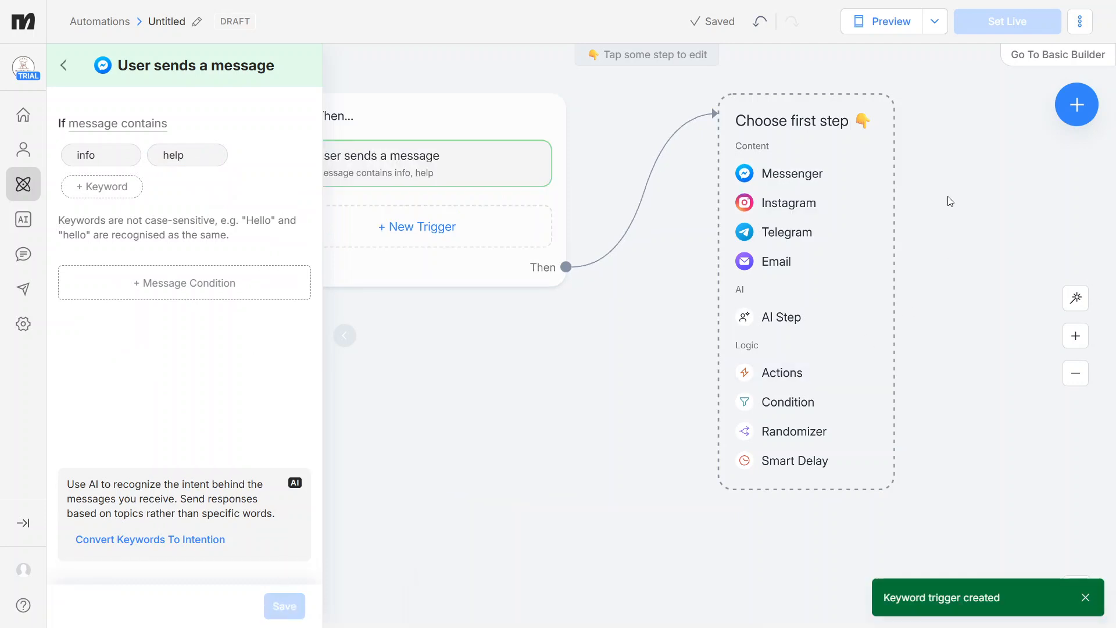
Step: Add a Messenger message as the first step, reading "Hi 👋 Welcome to our page! How can I help you today?" on two lines
click(798, 190)
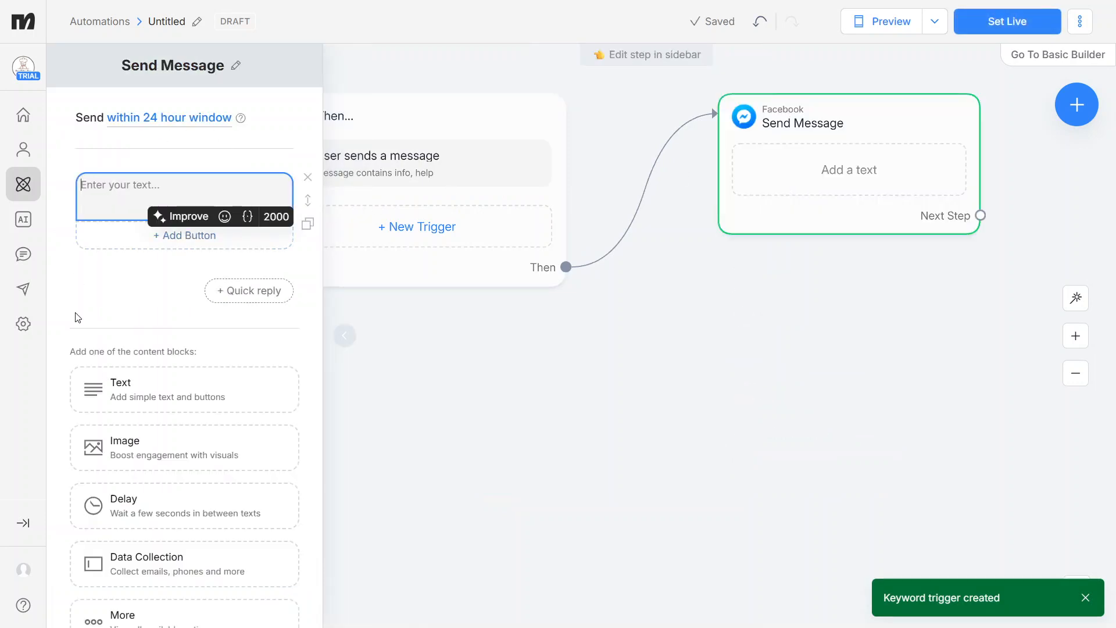
click(187, 188)
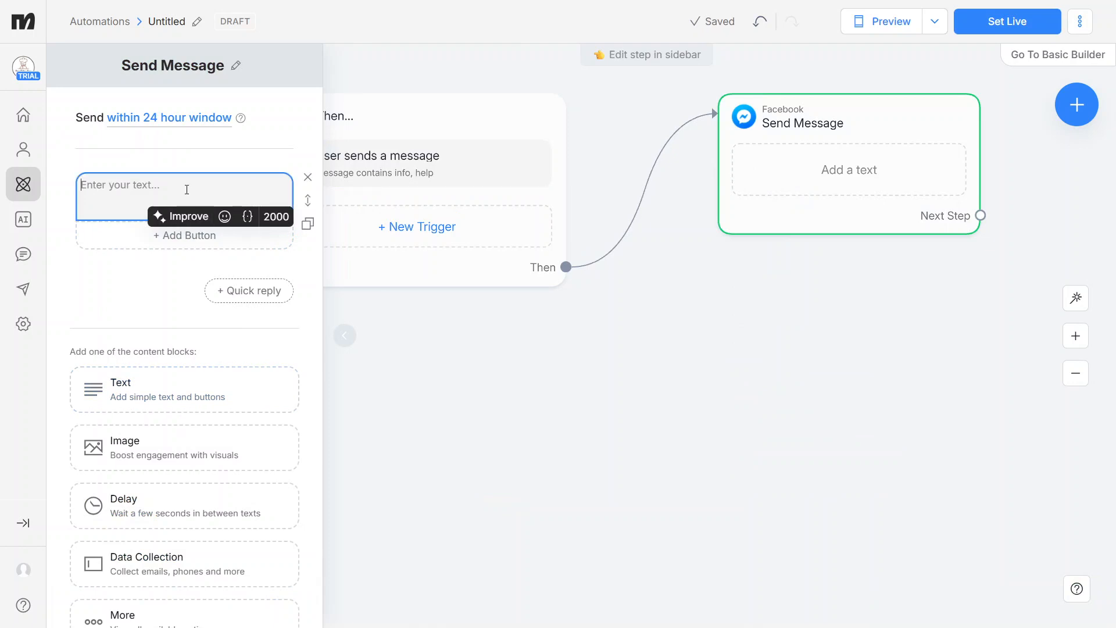
text(Hi 👋 Welcome to our page! How can I help you today?)
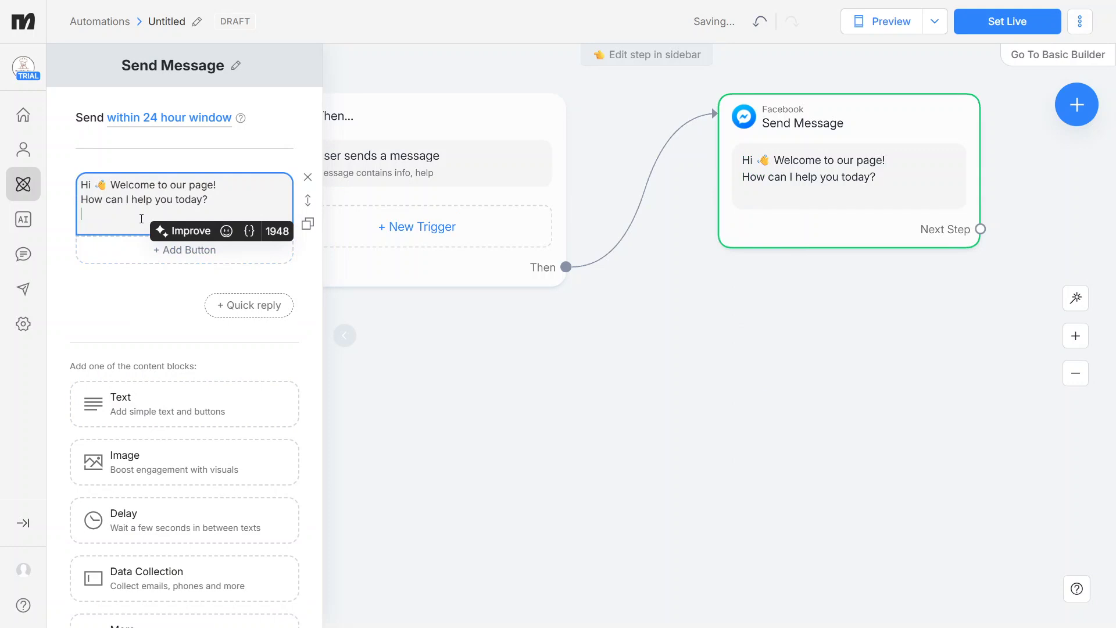
key(BackSpace)
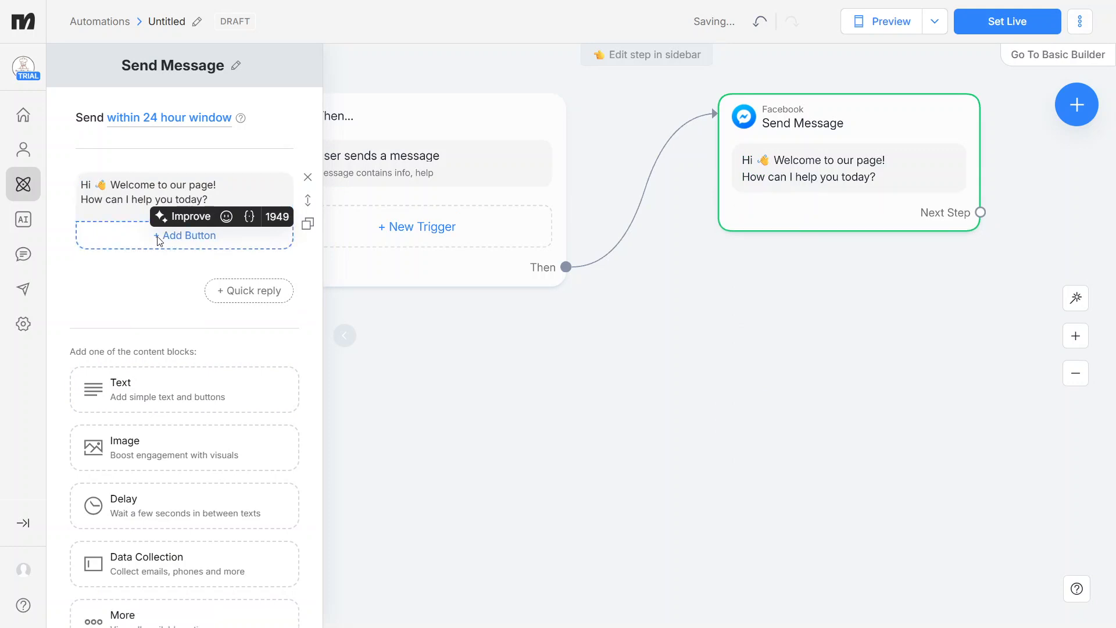
Step: Add a "Services" button to the welcome message that leads to a new Messenger message
click(147, 238)
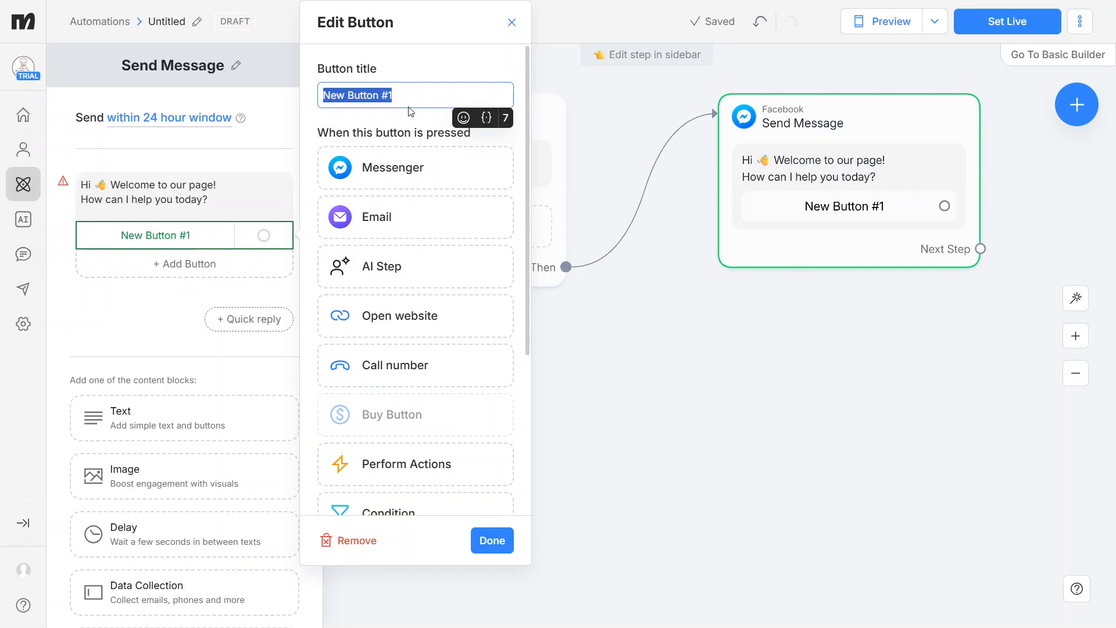
text(Services)
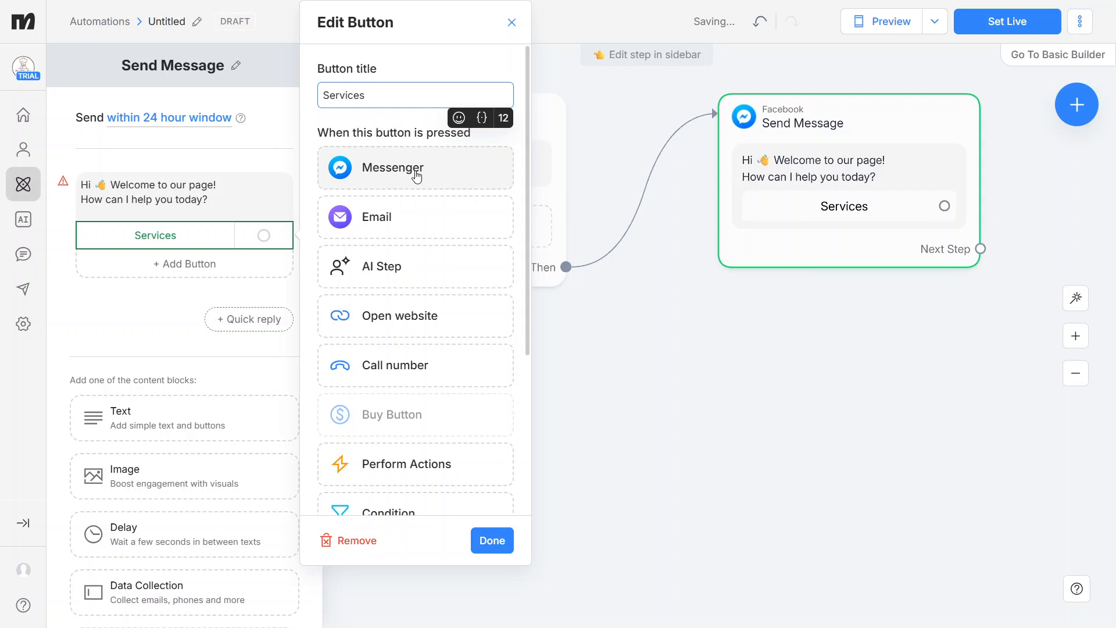
click(416, 174)
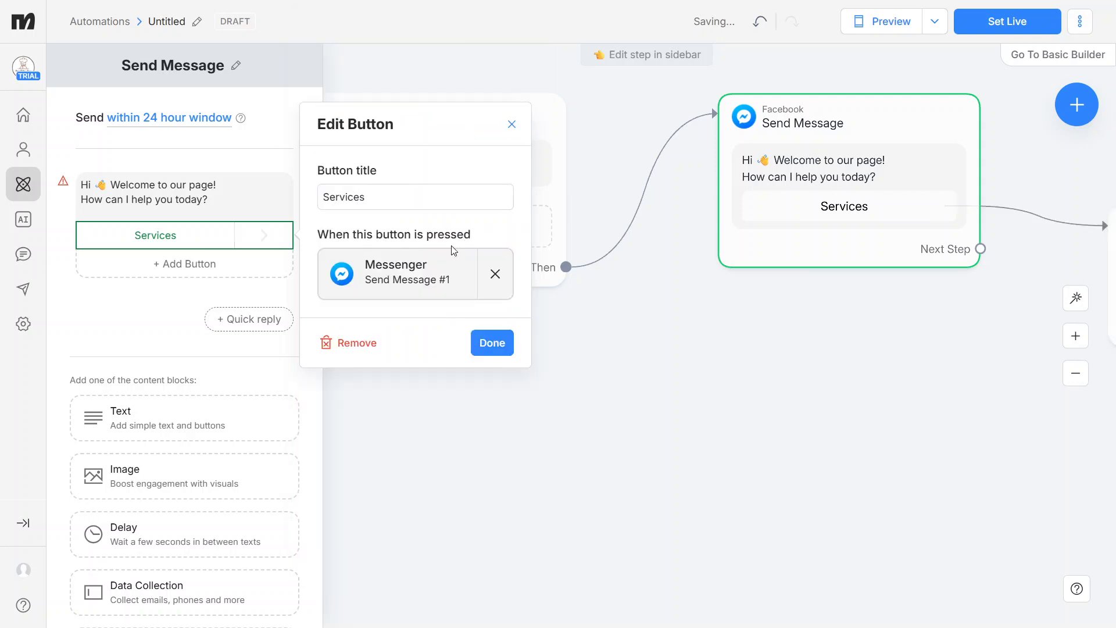
click(494, 343)
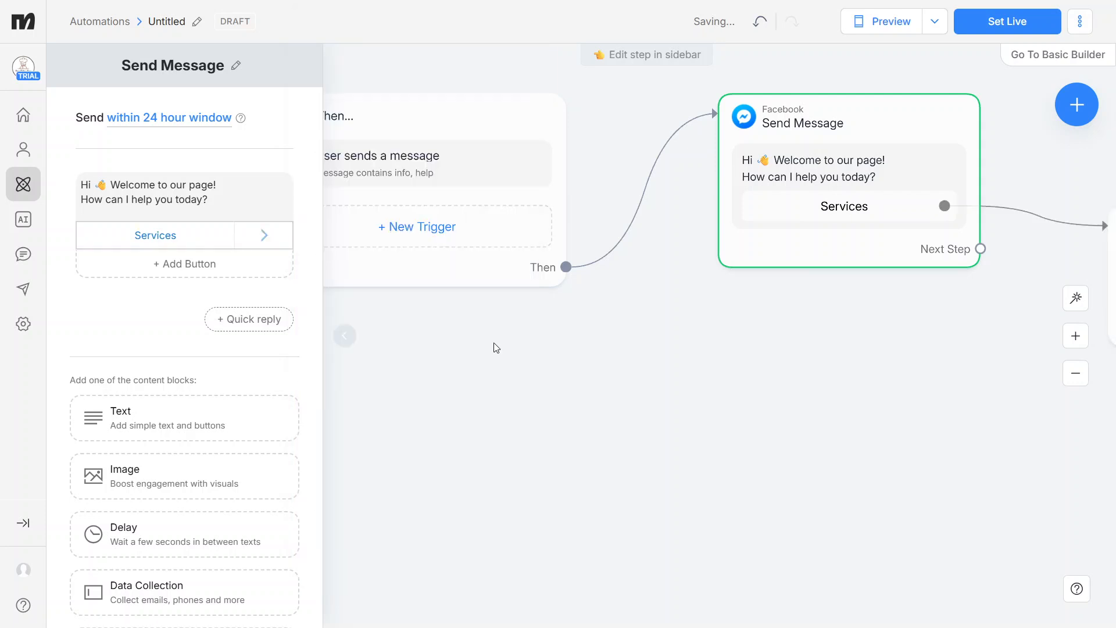
Step: Add a "Support" button to the welcome message that performs actions, and place its Actions block below the Services follow-up message
click(192, 265)
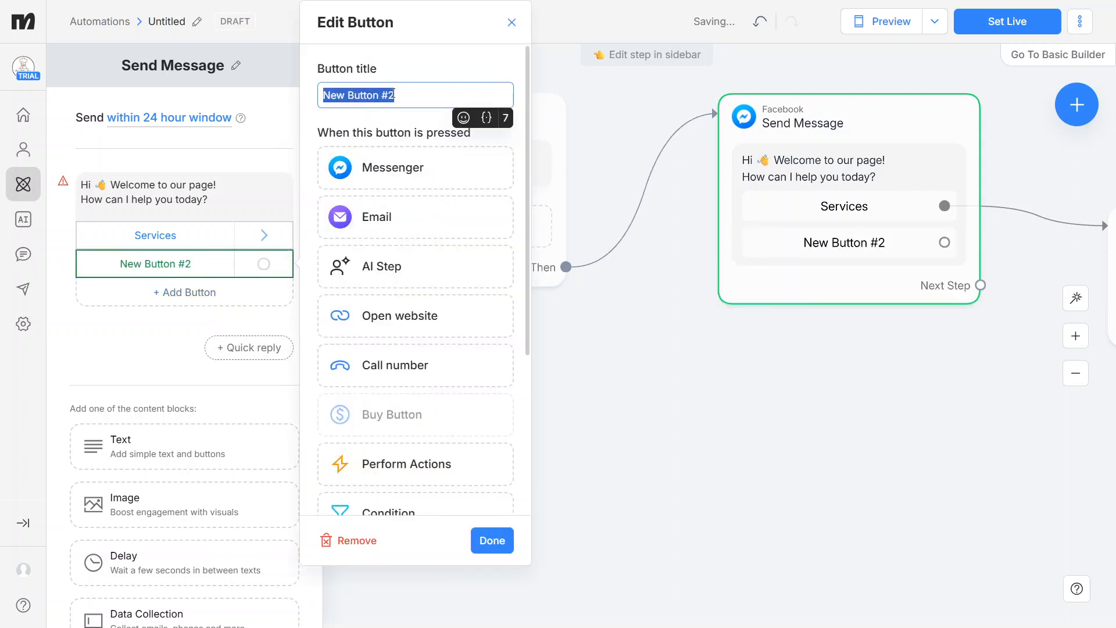
text(Support)
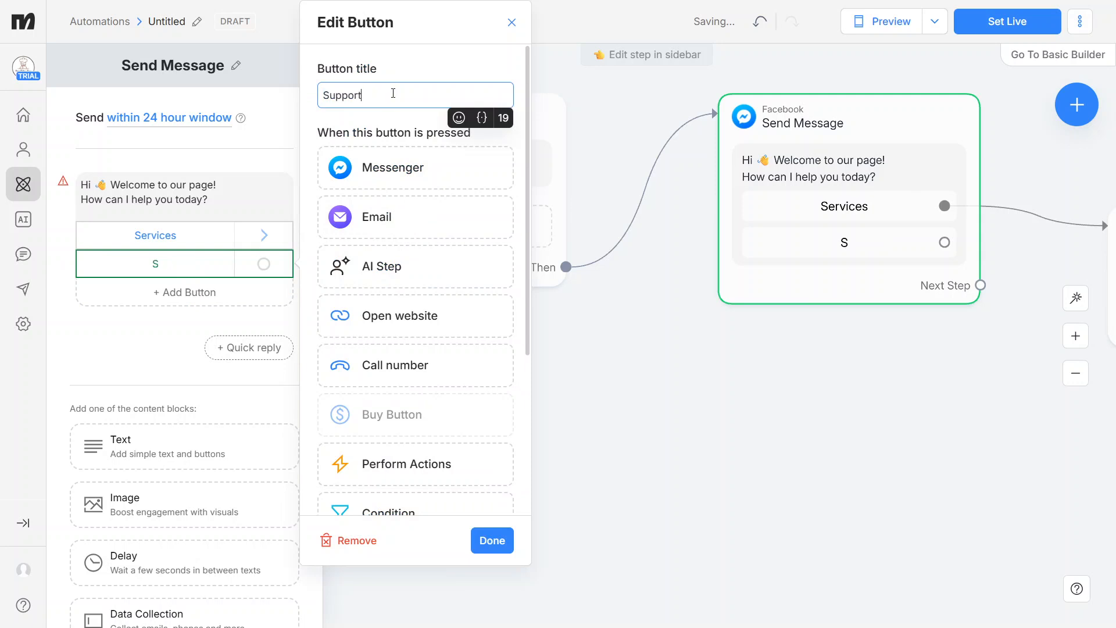
click(518, 274)
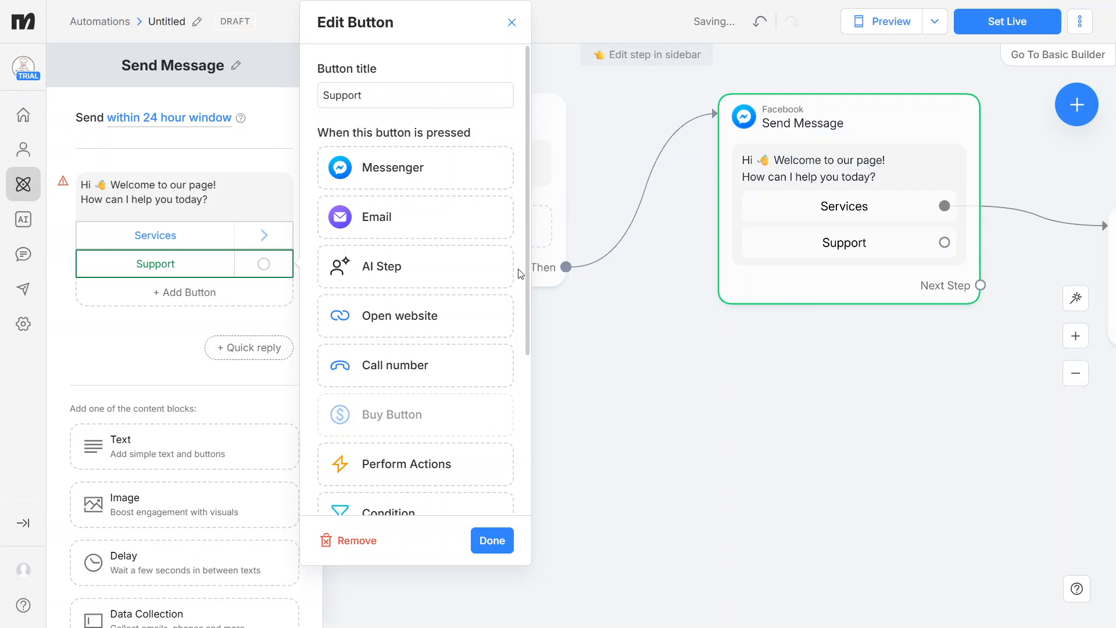
click(426, 477)
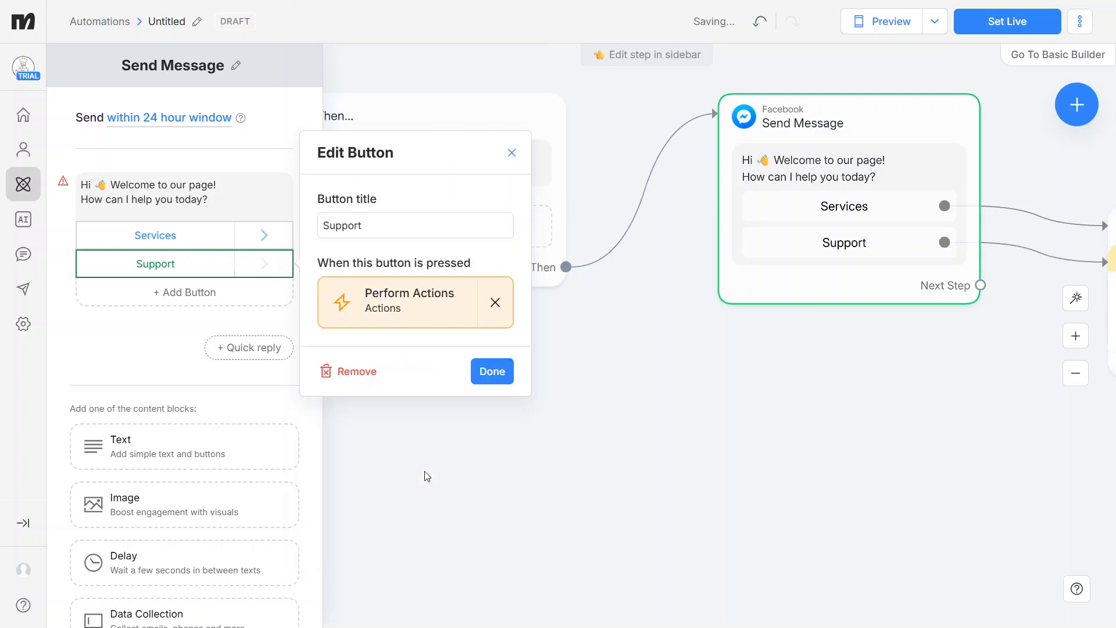
click(498, 381)
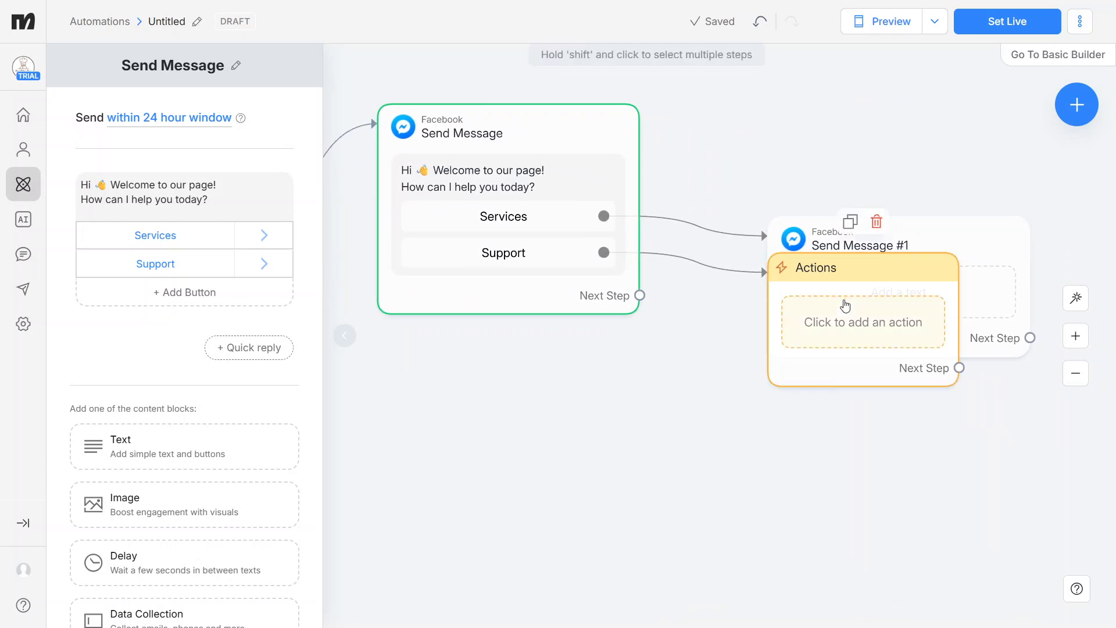
drag(837, 326, 749, 474)
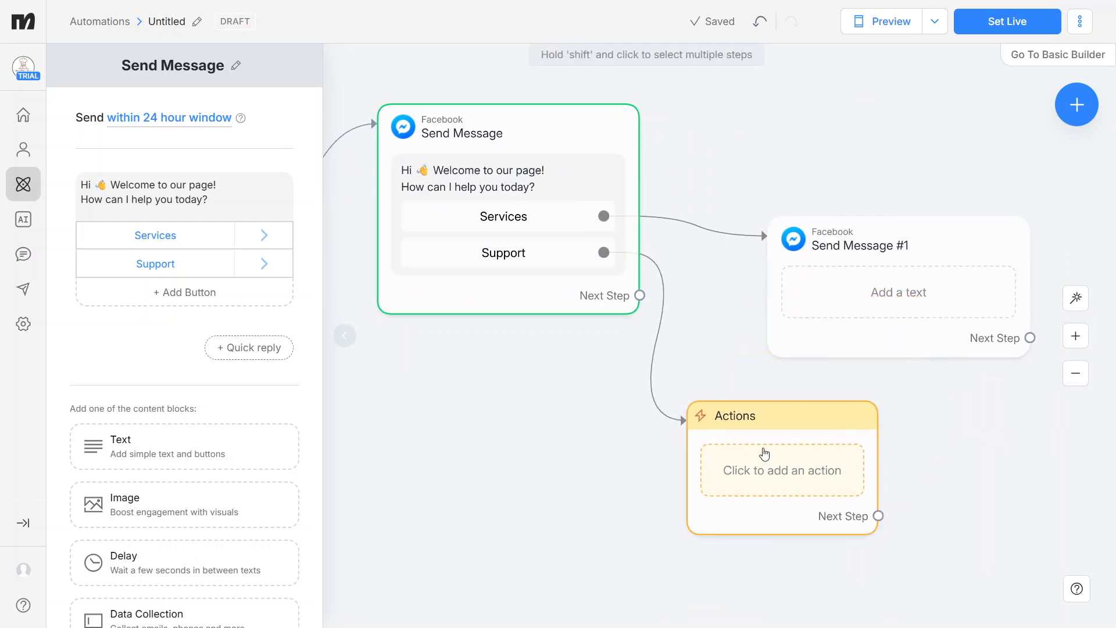
Step: Add the Live Chat action Notify Assignees to the Support button's Actions block
click(910, 298)
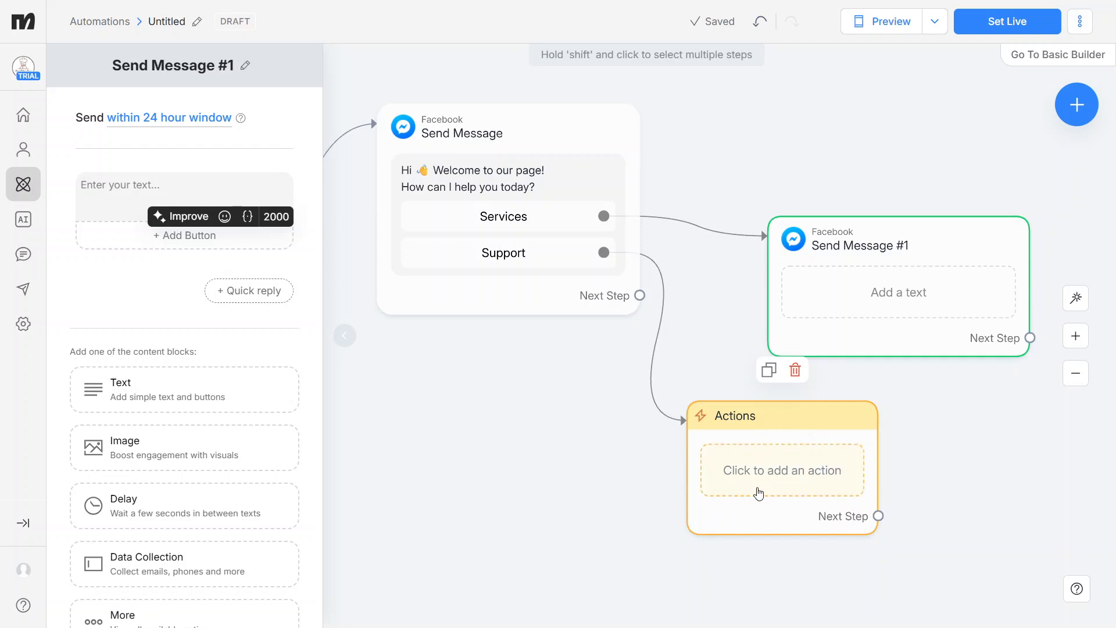
click(793, 490)
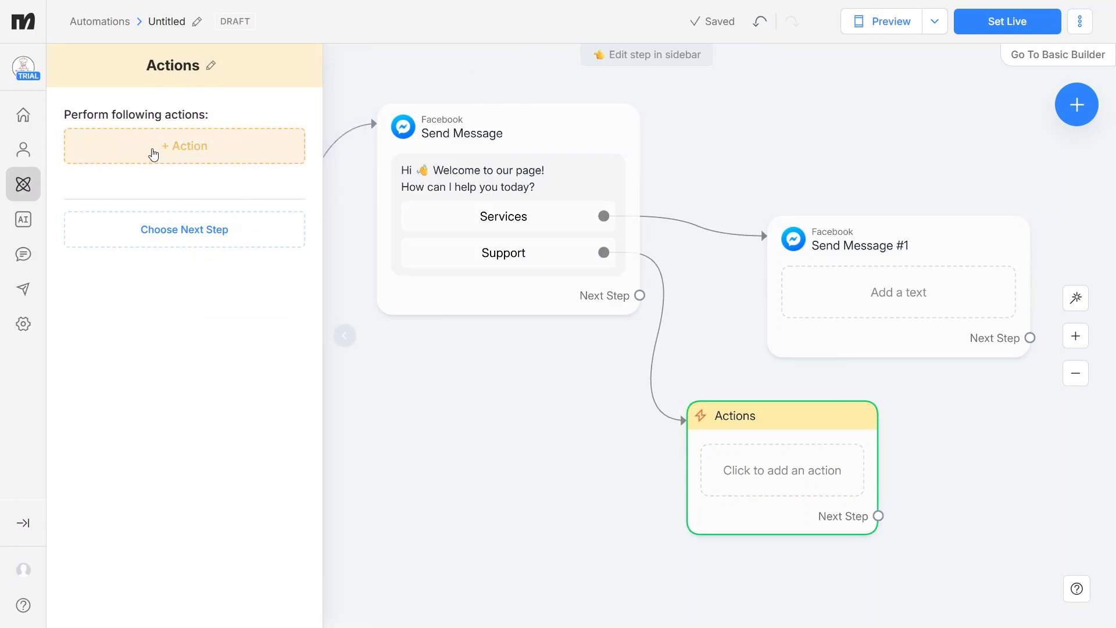
click(152, 154)
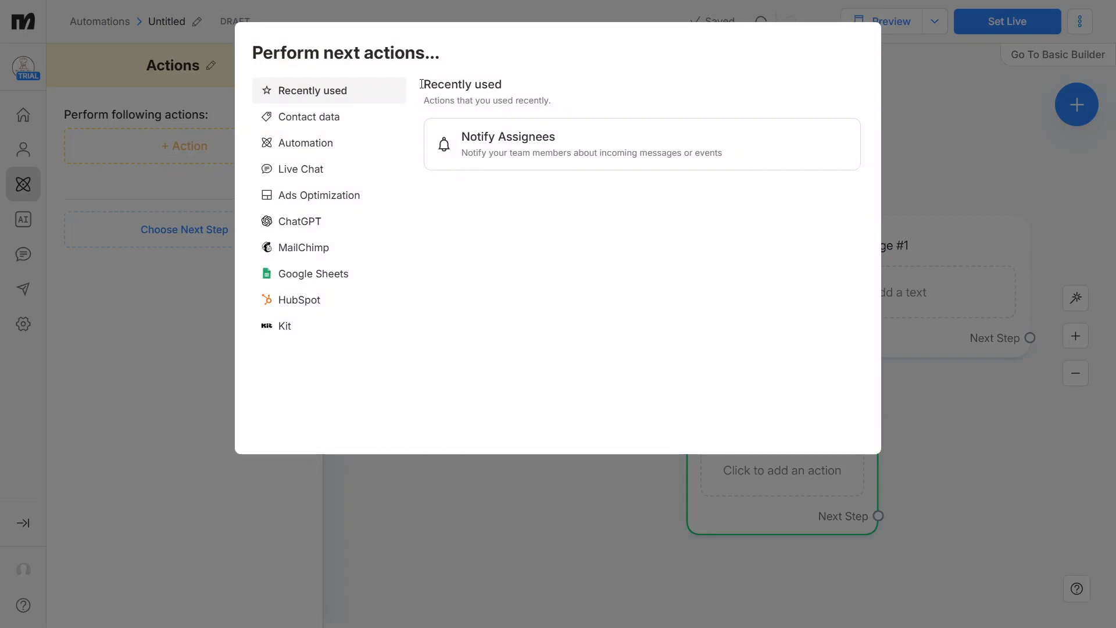
click(339, 177)
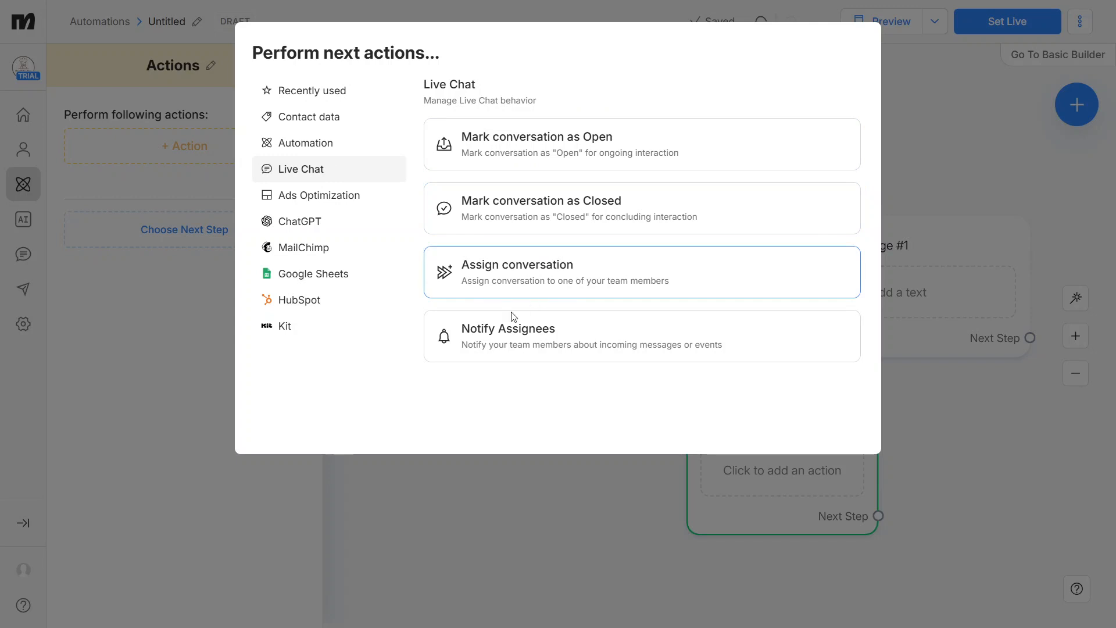
click(545, 337)
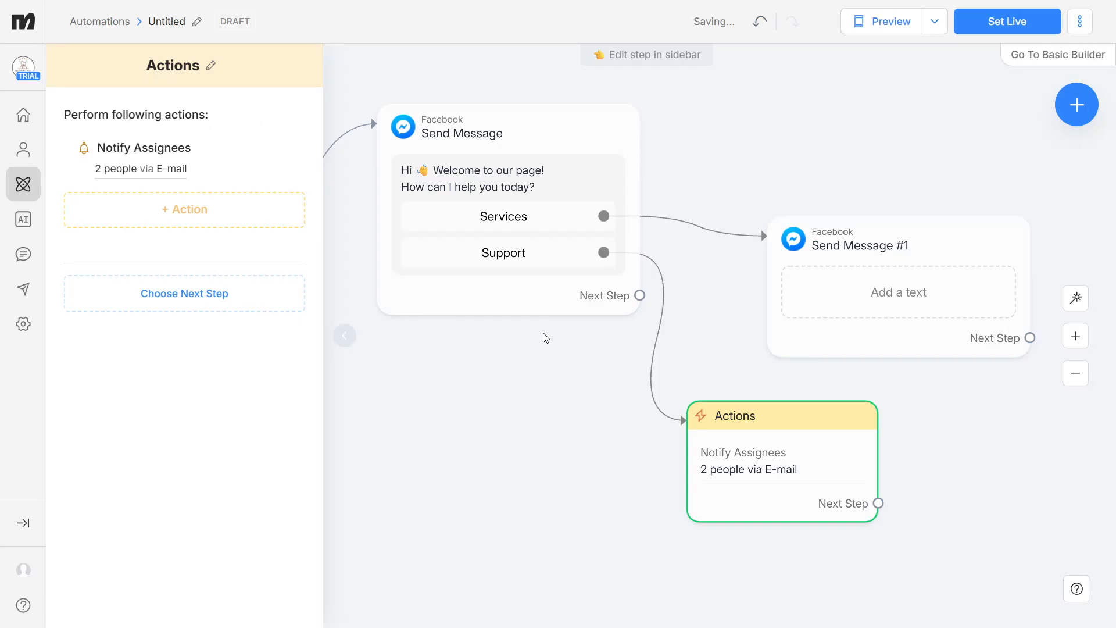